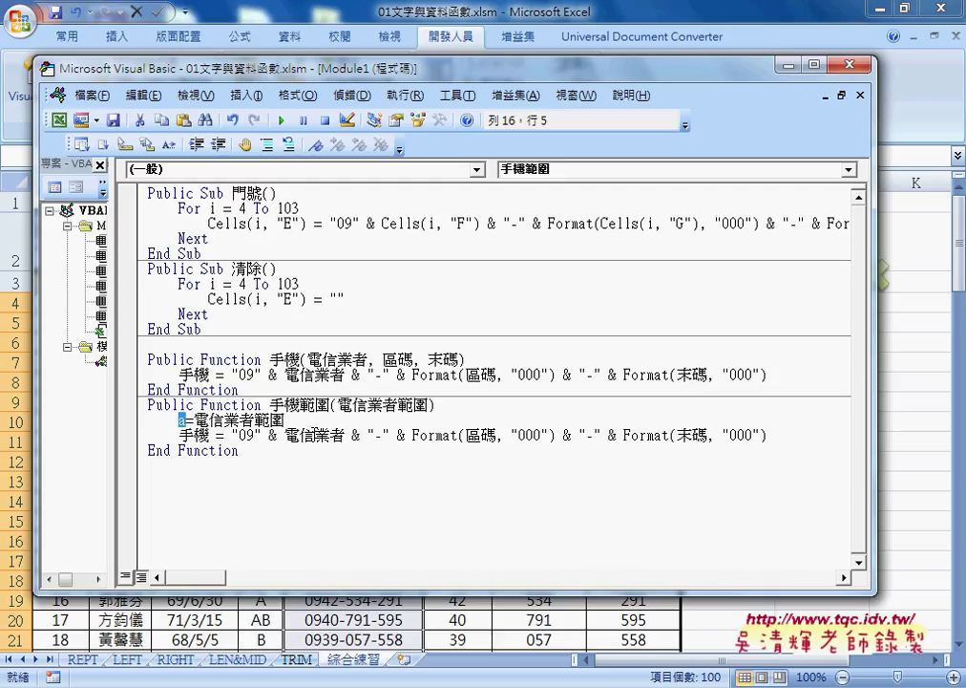
In 手機範圍's return expression, replace 電信業者, 區碼 and 末碼 with a(1,1), a(1,2) and a(1,3)
{"action": "left_click_drag", "start_coordinate": [284, 435], "coordinate": [348, 435]}
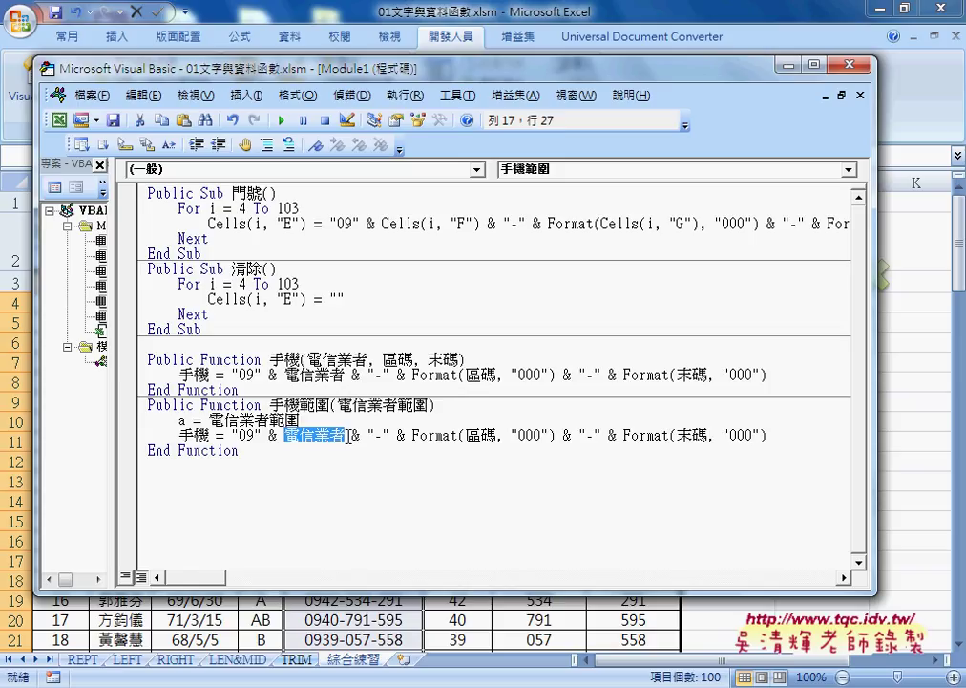
{"action": "type", "text": "a("}
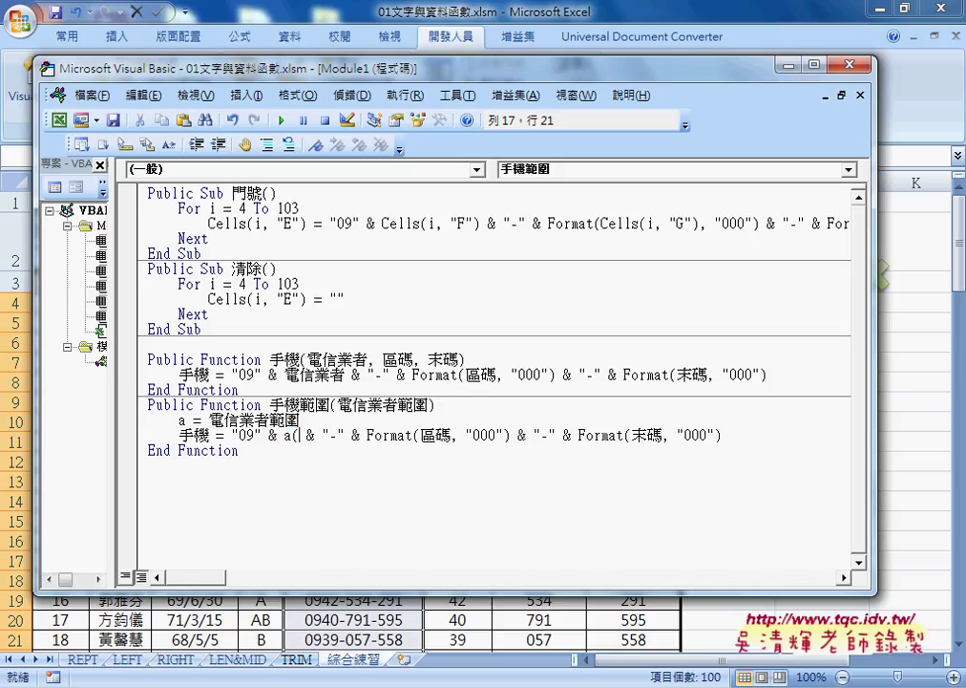
{"action": "type", "text": "1"}
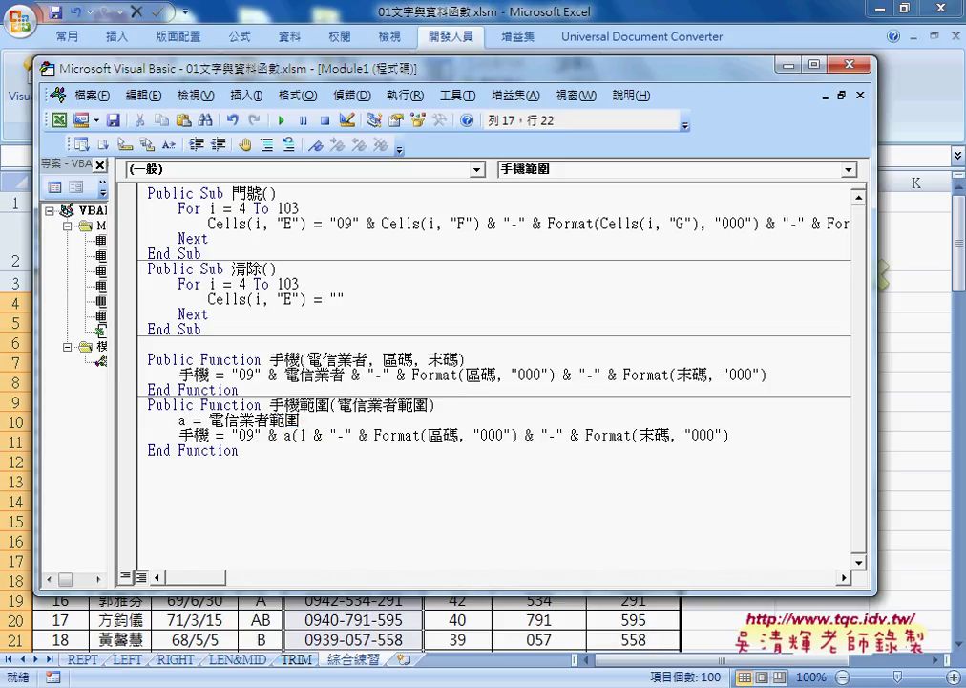
{"action": "type", "text": ",1"}
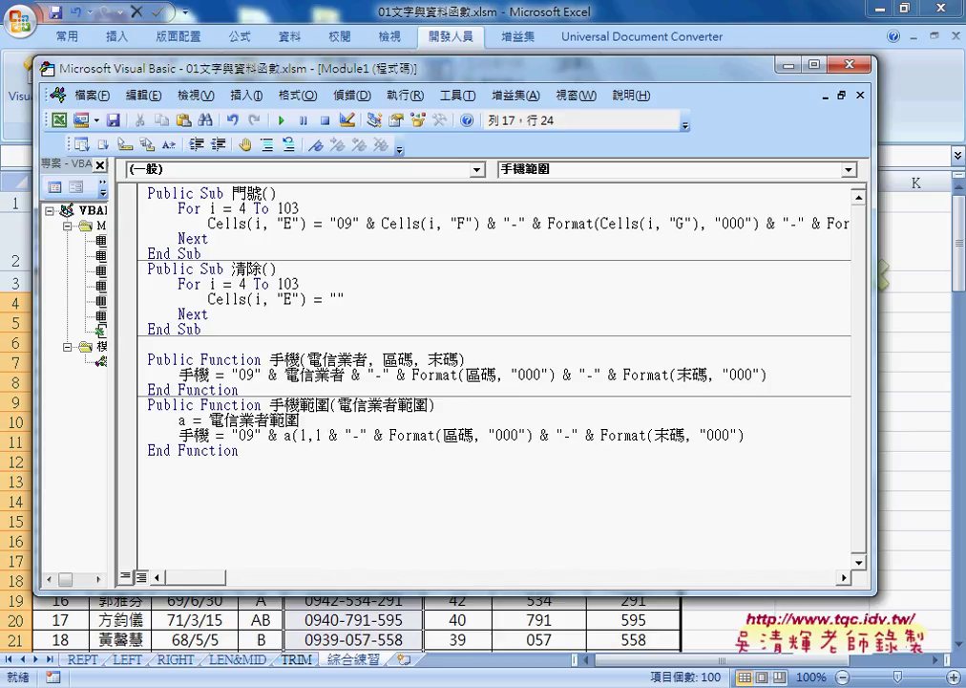
{"action": "type", "text": ")"}
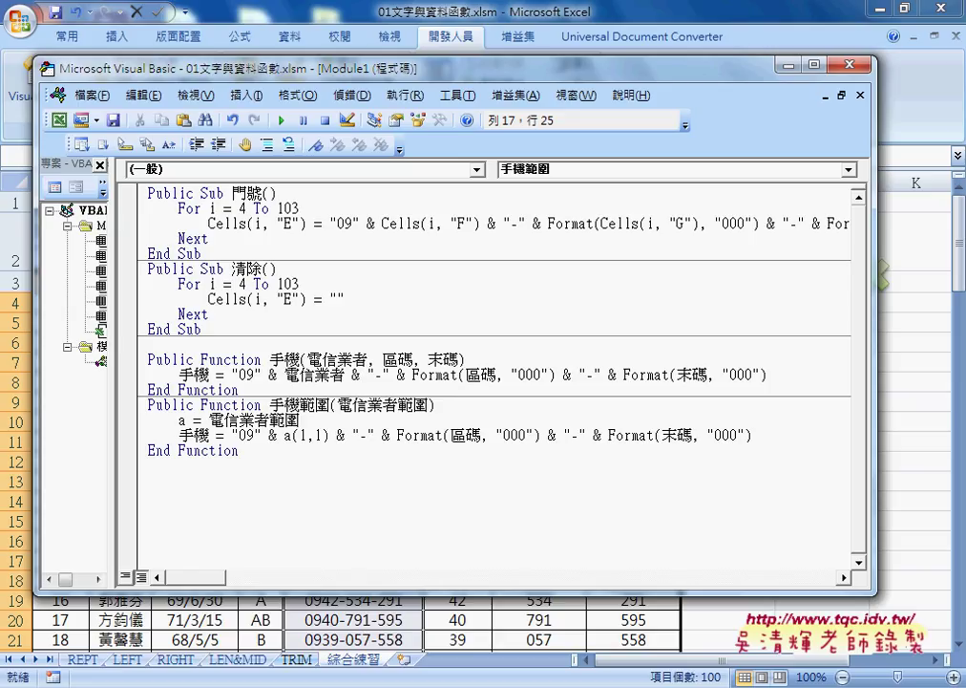
{"action": "left_click_drag", "start_coordinate": [285, 435], "coordinate": [332, 435]}
{"action": "key", "text": "ctrl+c"}
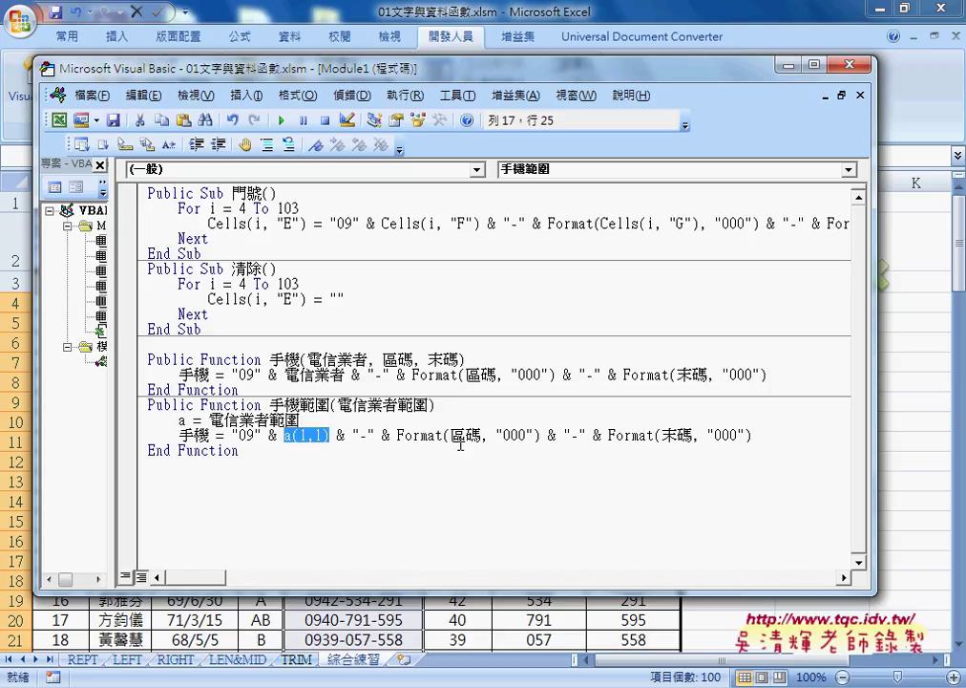
{"action": "left_click_drag", "start_coordinate": [451, 435], "coordinate": [480, 435]}
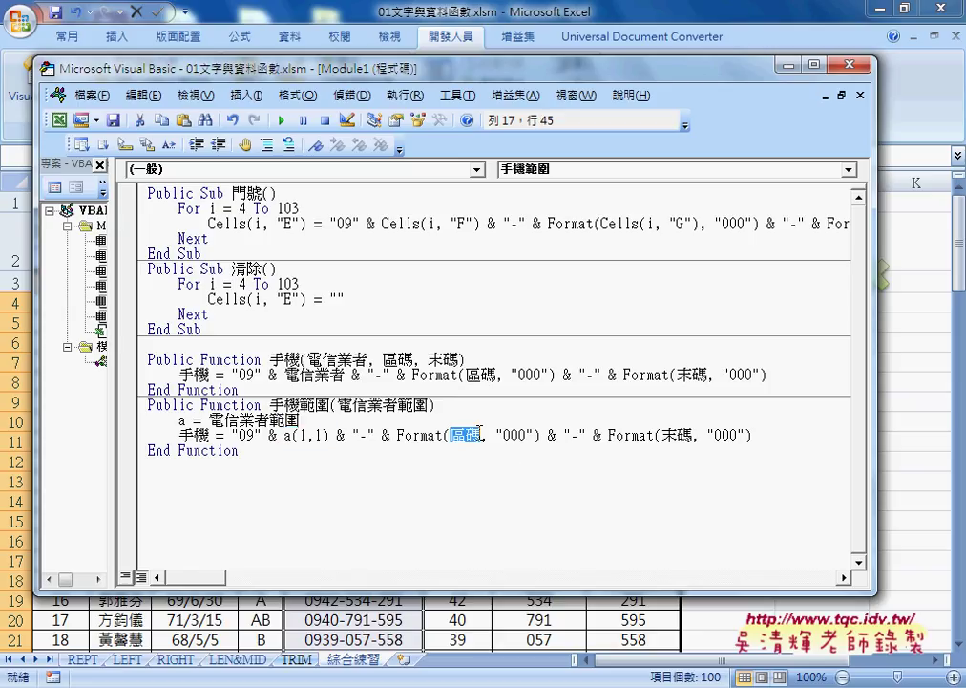
{"action": "key", "text": "ctrl+v"}
{"action": "double_click", "coordinate": [485, 436]}
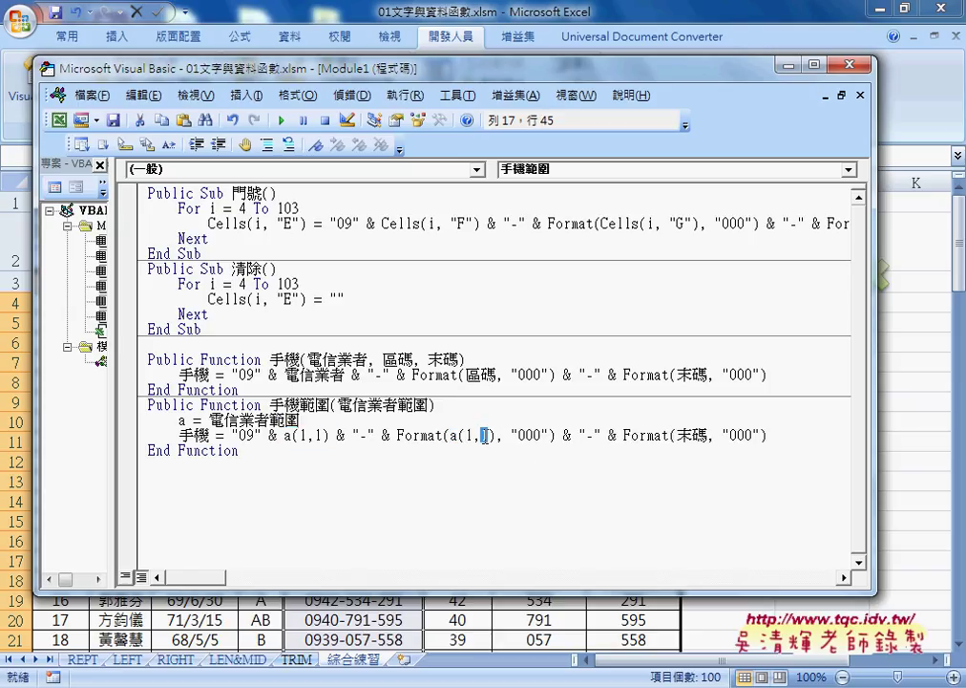
{"action": "type", "text": "2"}
{"action": "double_click", "coordinate": [688, 435]}
{"action": "key", "text": "ctrl+v"}
{"action": "double_click", "coordinate": [709, 435]}
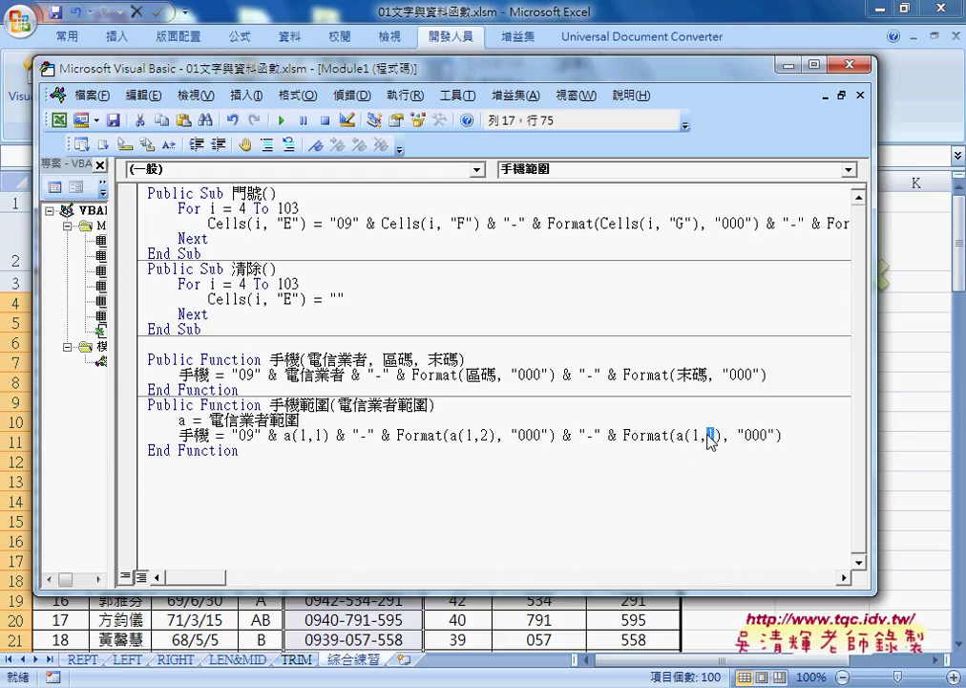
{"action": "type", "text": "3"}
Back on the worksheet, run the 清除 macro from E4 and dismiss the 'argument not optional' compile error
{"action": "key", "text": "alt+F11"}
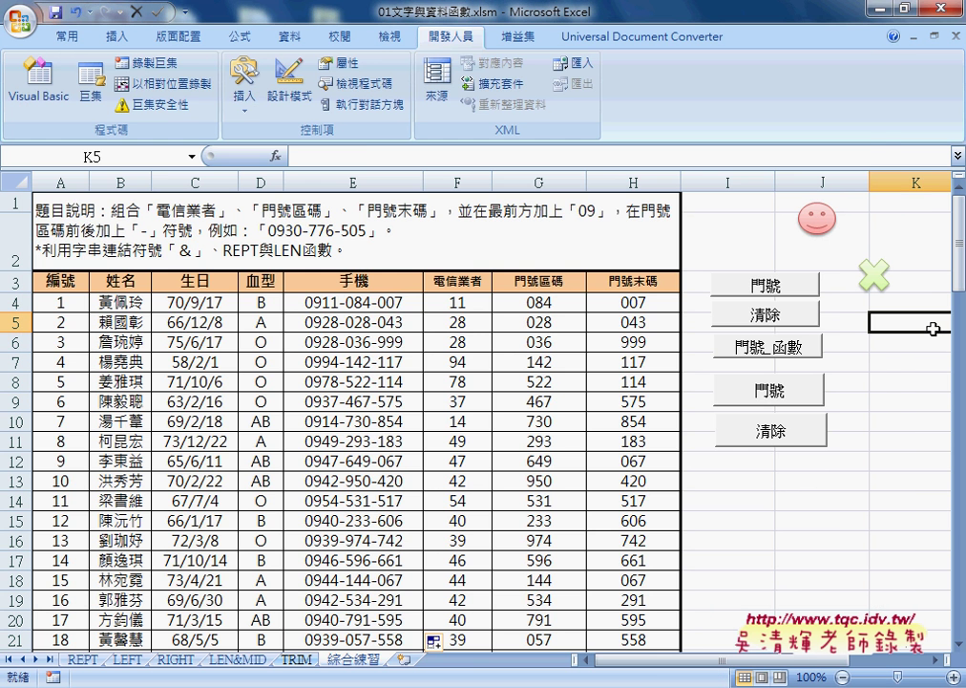
{"action": "left_click", "coordinate": [409, 302]}
{"action": "left_click", "coordinate": [761, 316]}
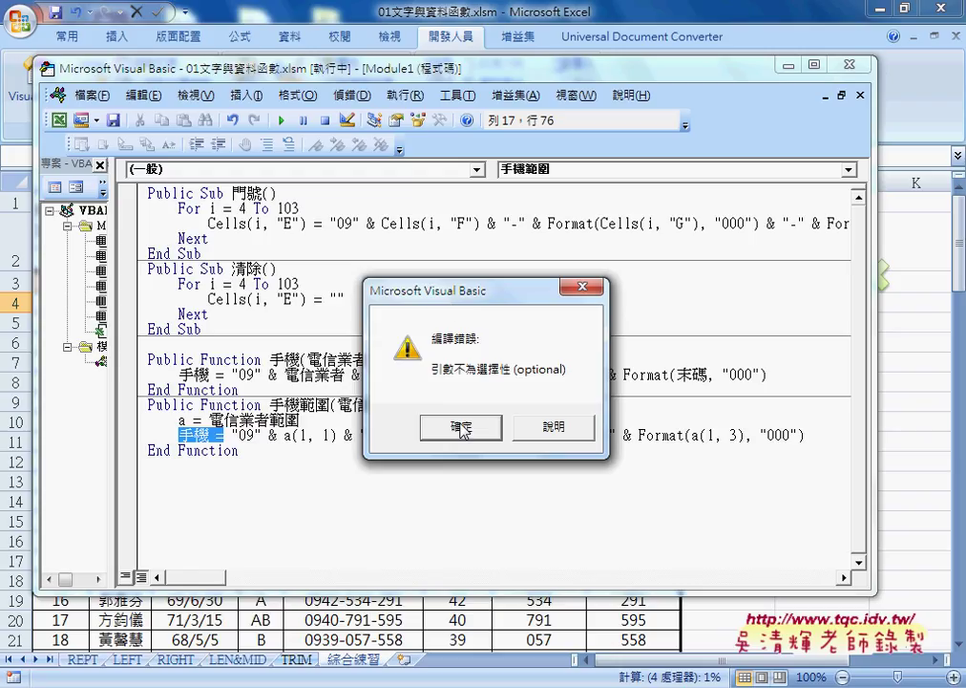
{"action": "left_click", "coordinate": [461, 429]}
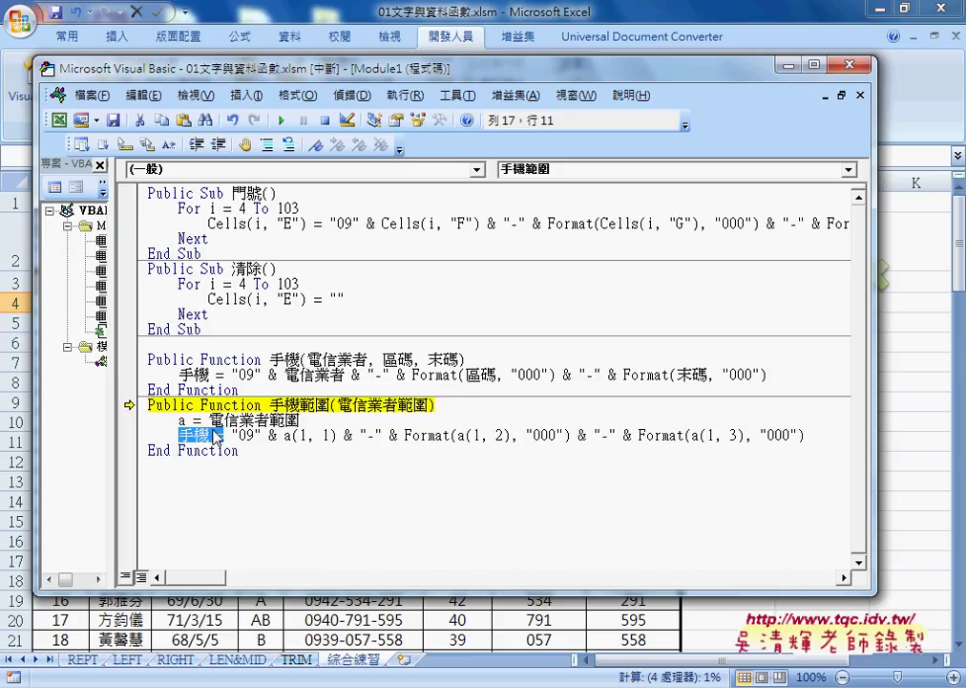
{"action": "left_click", "coordinate": [258, 442]}
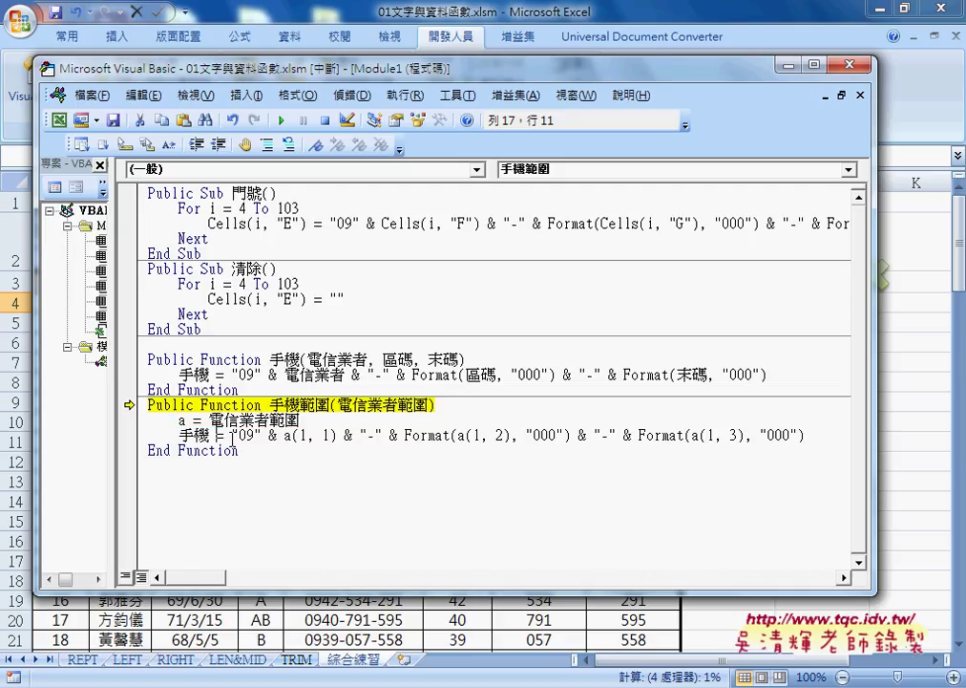
Replace 手機 with the function name 手機範圍 on line 11, then resume the paused code
{"action": "left_click_drag", "start_coordinate": [195, 435], "coordinate": [208, 434]}
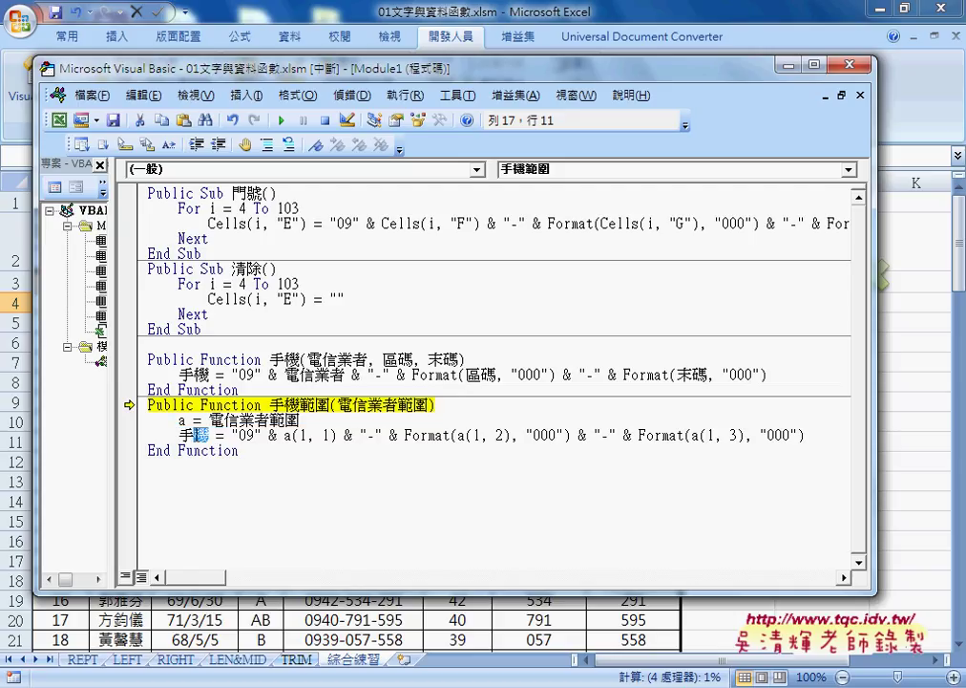
{"action": "left_click_drag", "start_coordinate": [269, 404], "coordinate": [298, 405]}
{"action": "double_click", "coordinate": [299, 404]}
{"action": "key", "text": "ctrl+c"}
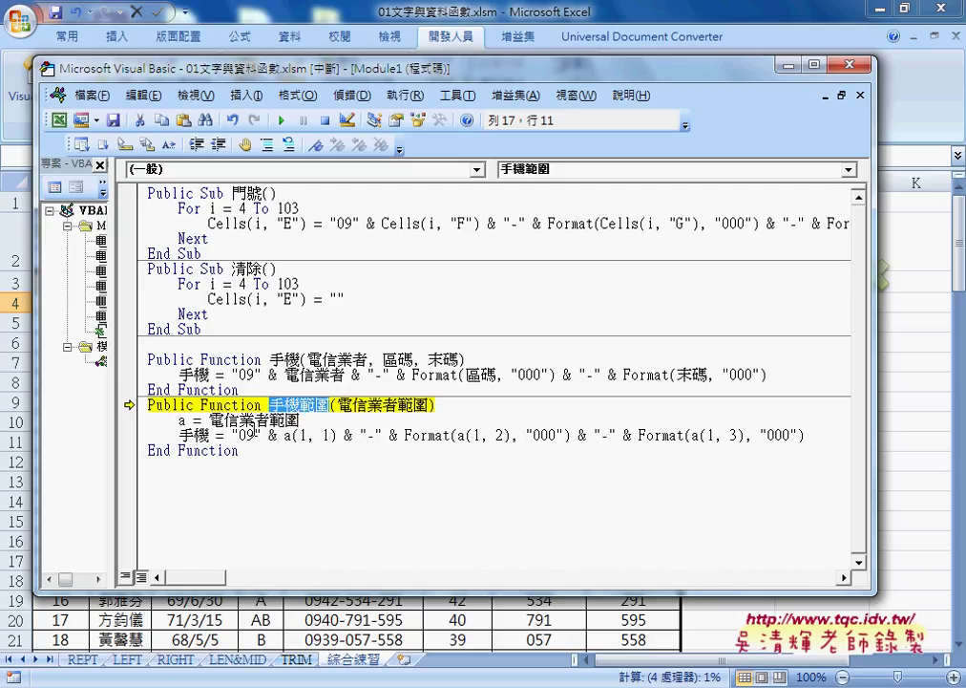
{"action": "double_click", "coordinate": [194, 435]}
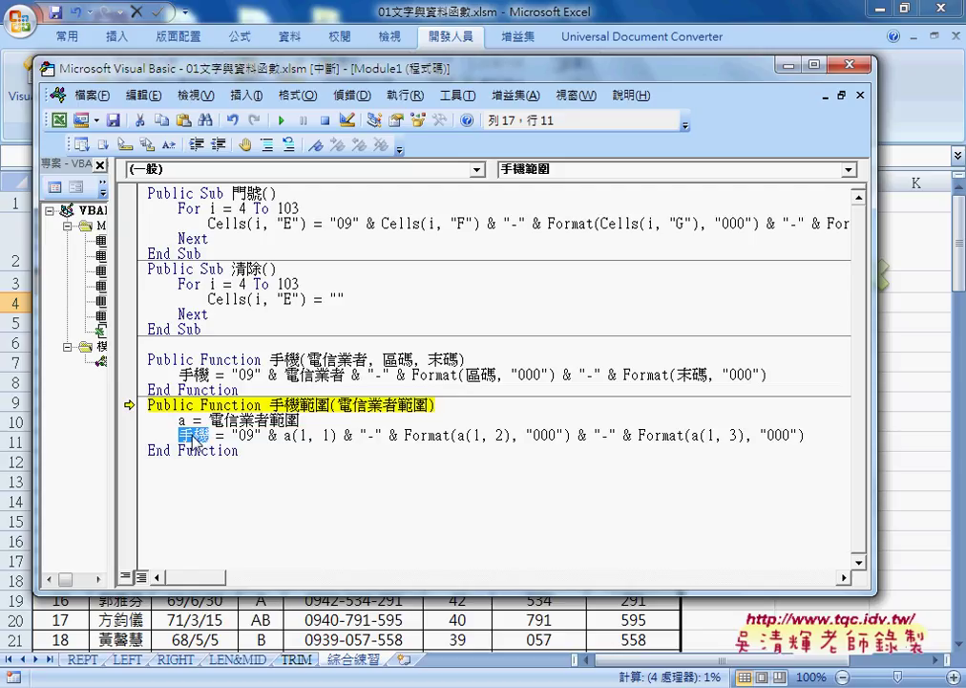
{"action": "key", "text": "ctrl+v"}
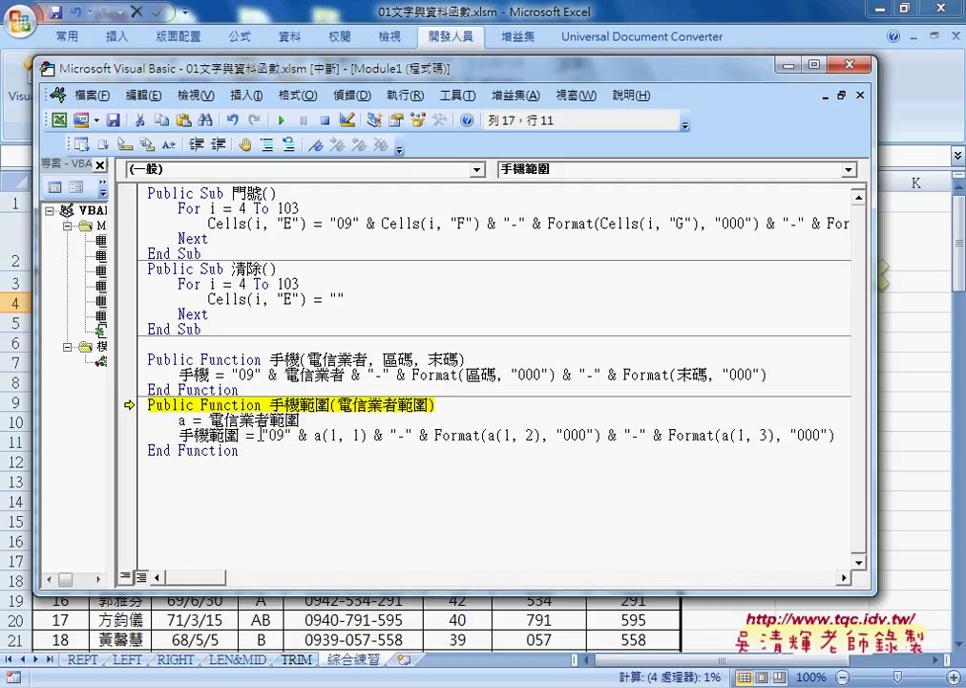
{"action": "left_click_drag", "start_coordinate": [261, 435], "coordinate": [848, 439]}
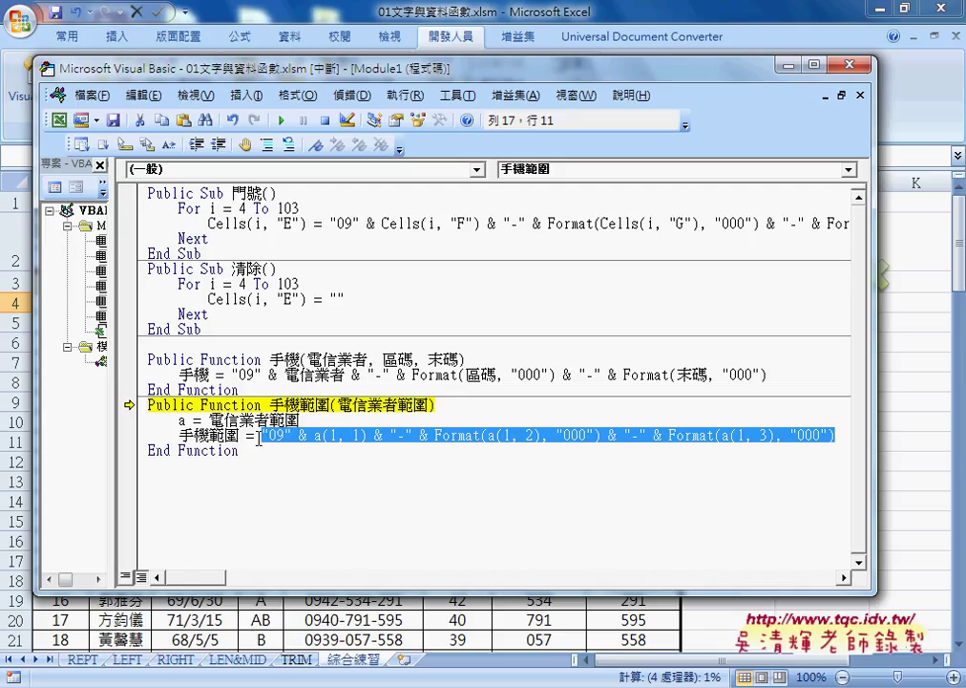
{"action": "double_click", "coordinate": [209, 436]}
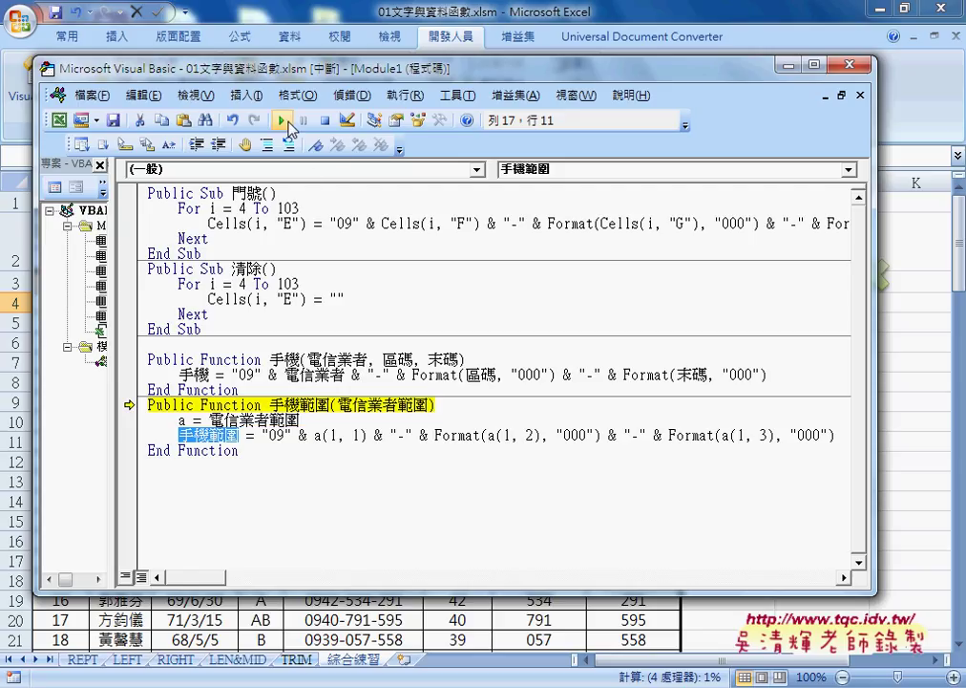
{"action": "left_click", "coordinate": [285, 121]}
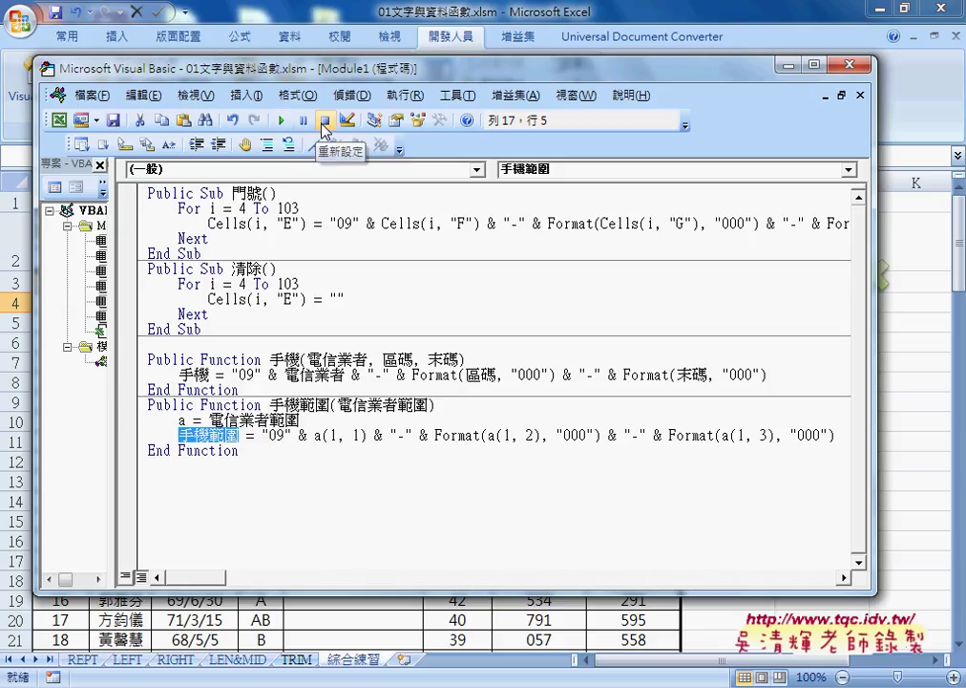
Insert the user-defined function 手機範圍 into cell E4 through the Insert Function dialog
{"action": "left_click", "coordinate": [922, 460]}
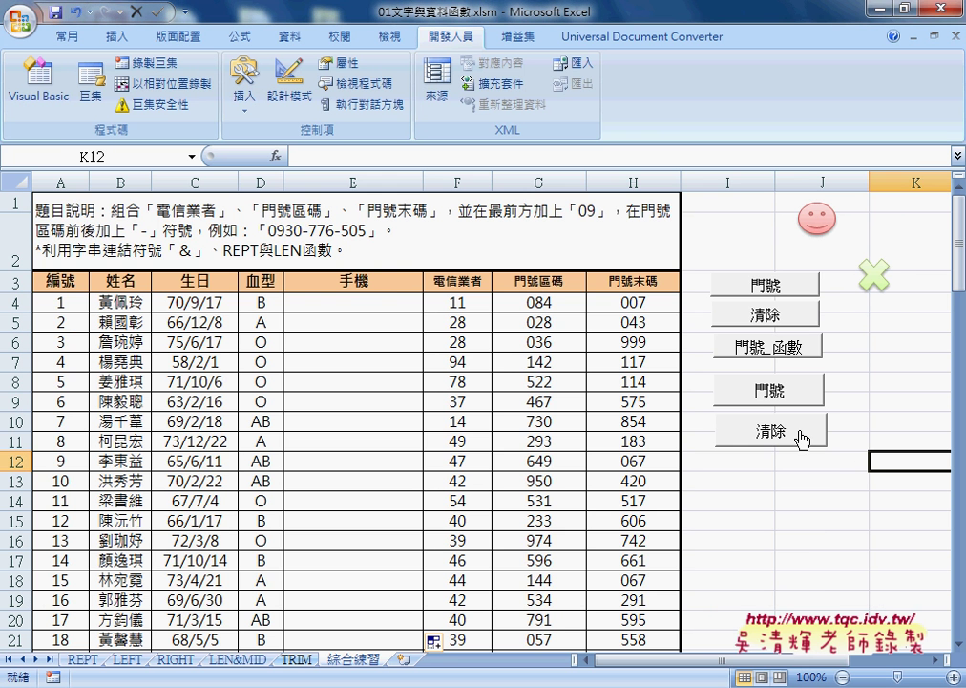
{"action": "left_click", "coordinate": [373, 302]}
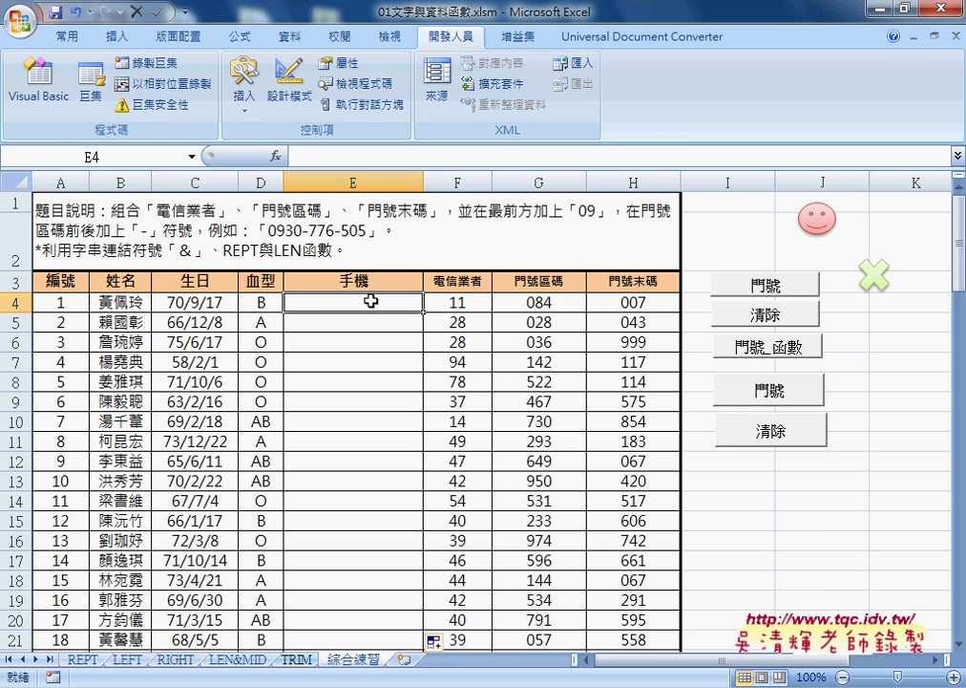
{"action": "left_click", "coordinate": [278, 158]}
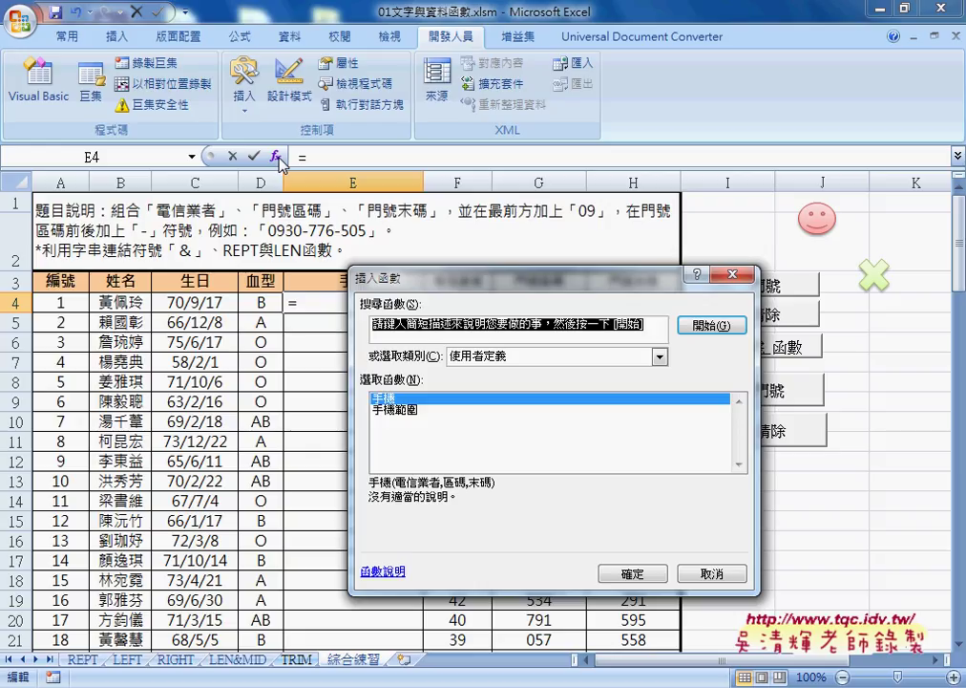
{"action": "left_click", "coordinate": [401, 409]}
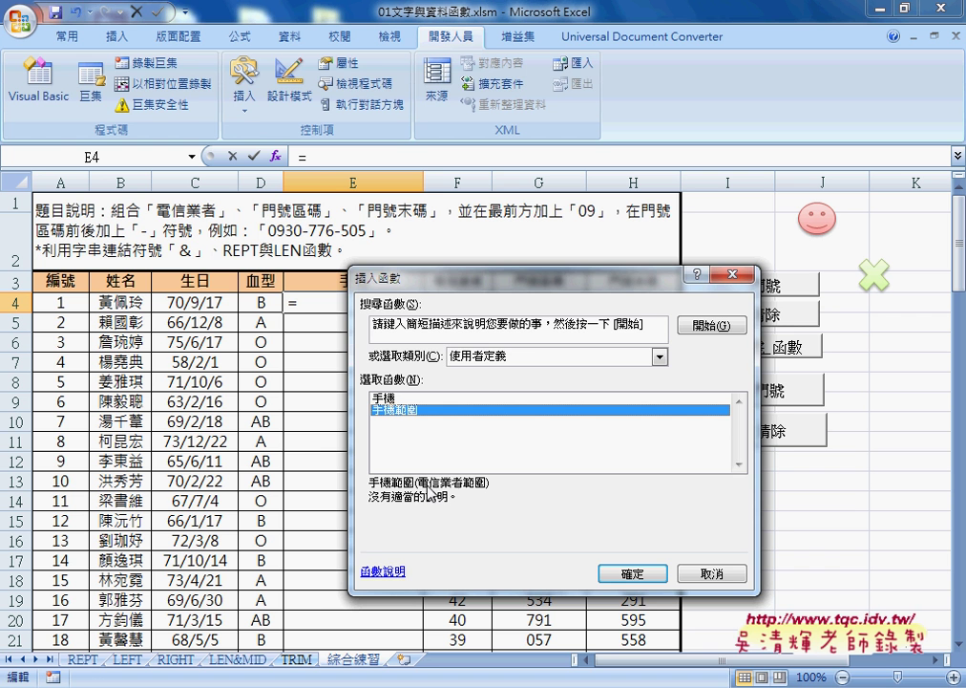
{"action": "left_click", "coordinate": [633, 572]}
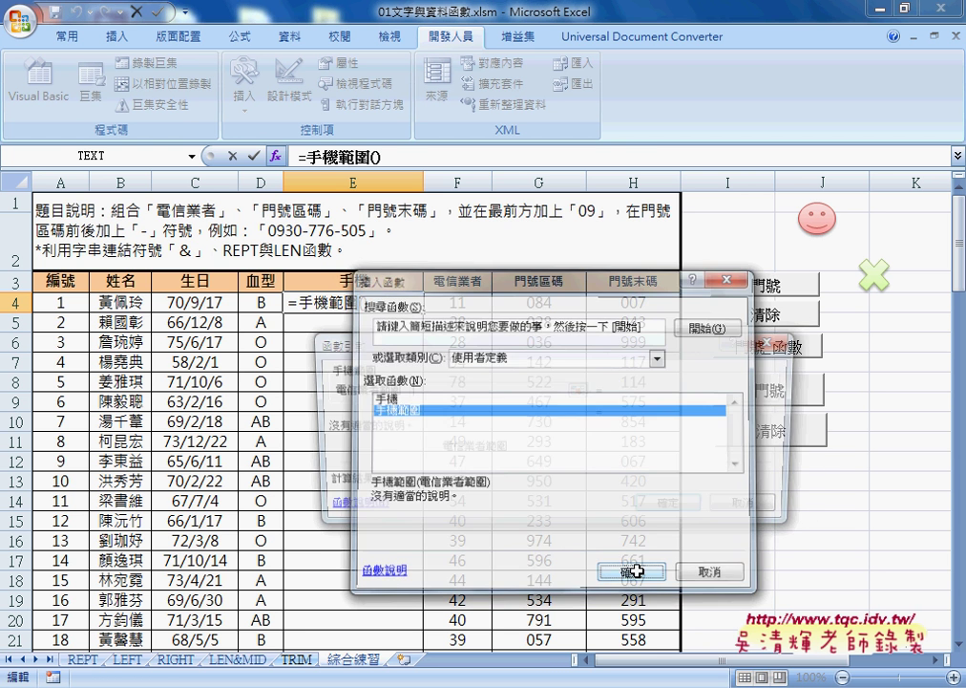
{"action": "left_click_drag", "start_coordinate": [444, 304], "coordinate": [614, 302]}
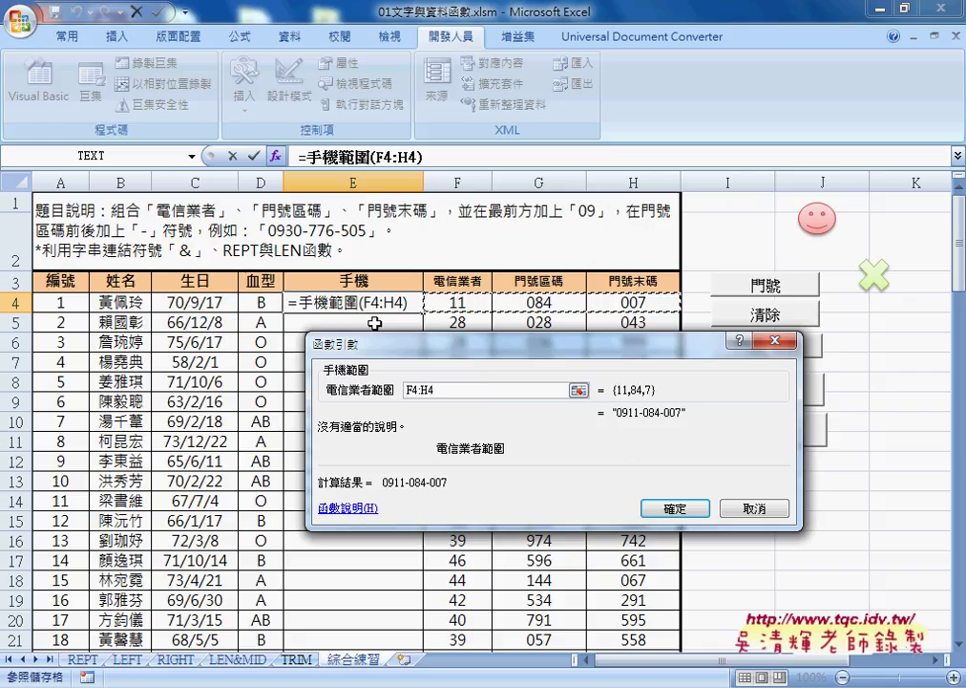
{"action": "left_click", "coordinate": [675, 508]}
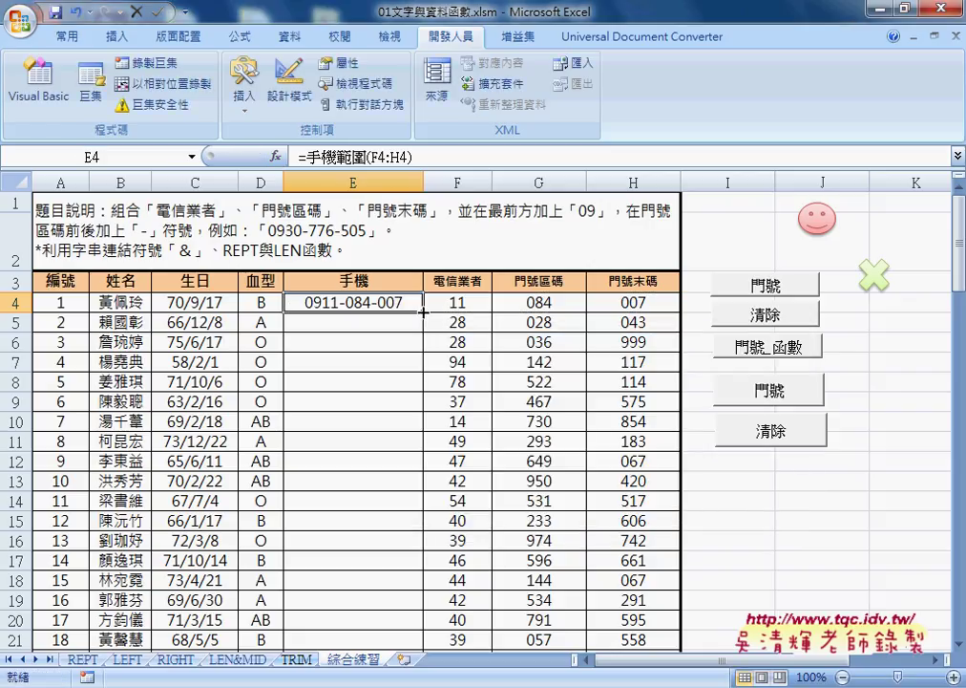
{"action": "double_click", "coordinate": [422, 310]}
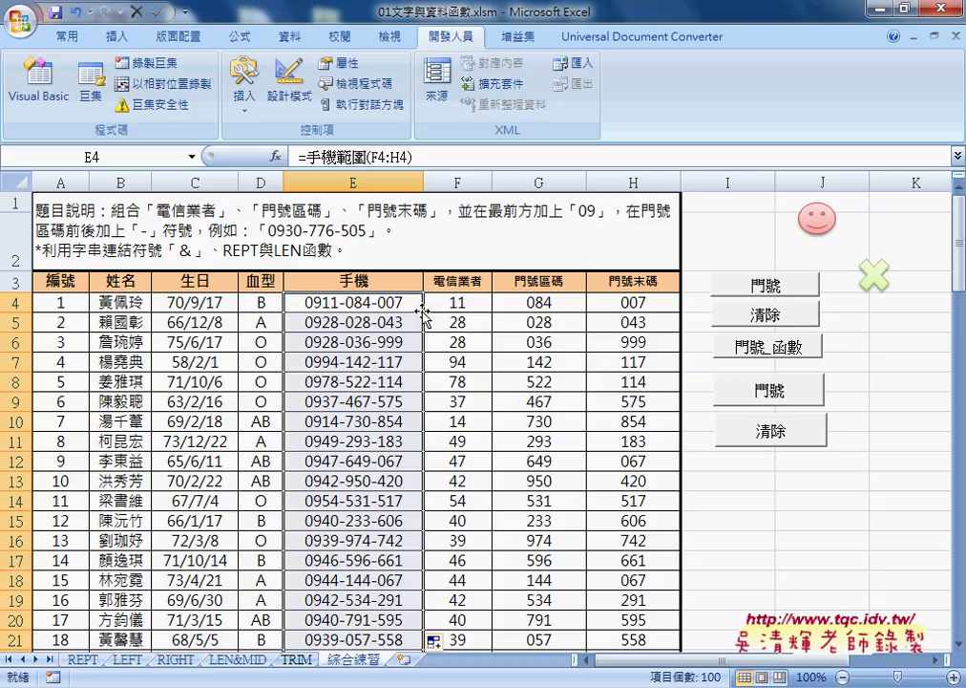
{"action": "left_click", "coordinate": [390, 303]}
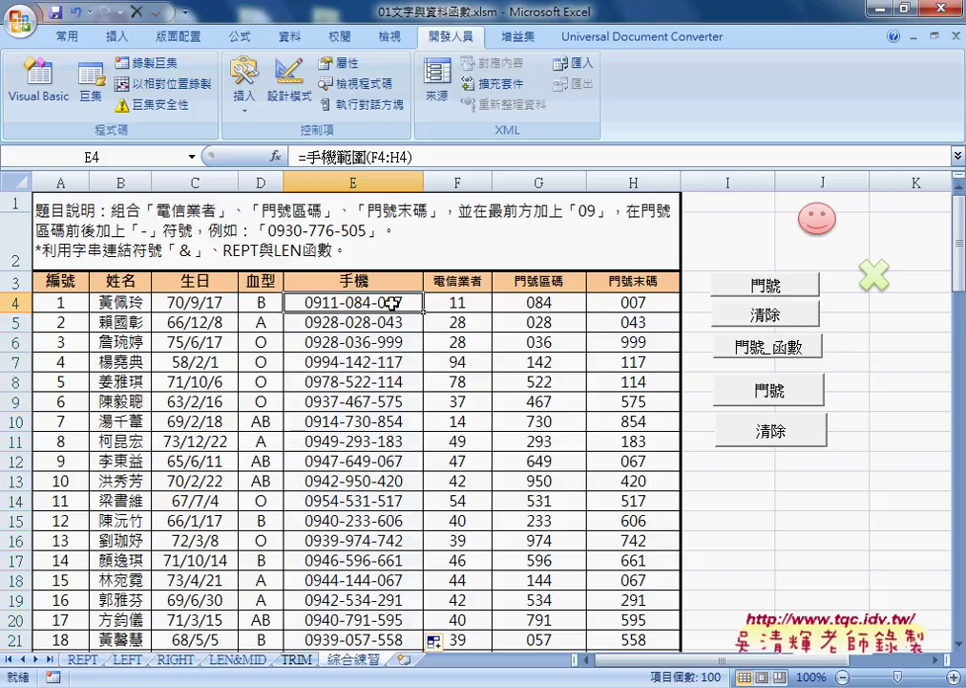
{"action": "left_click", "coordinate": [375, 157]}
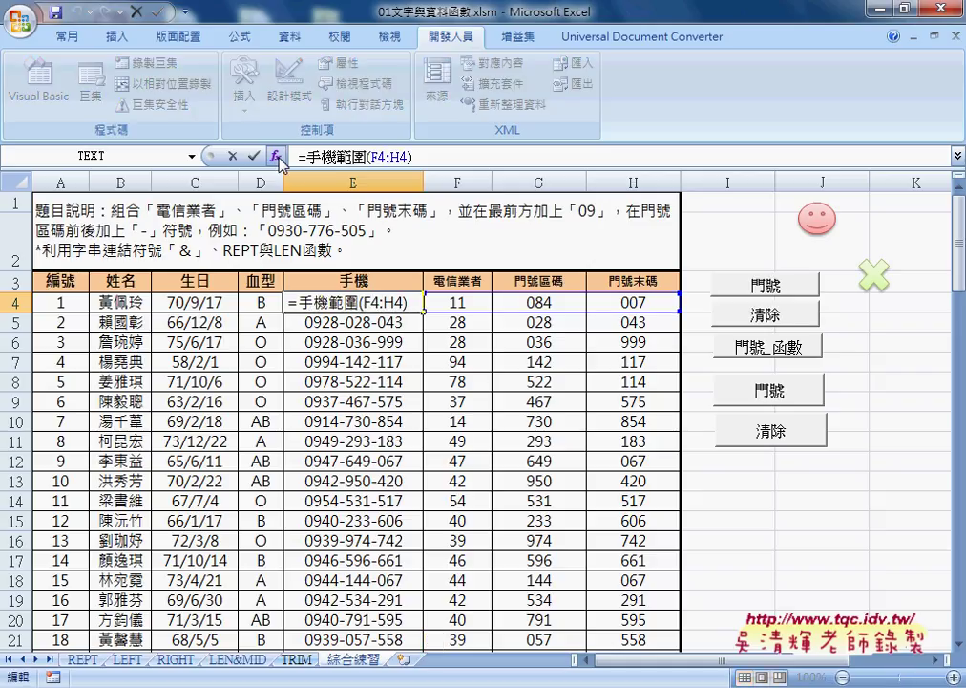
{"action": "left_click", "coordinate": [275, 156]}
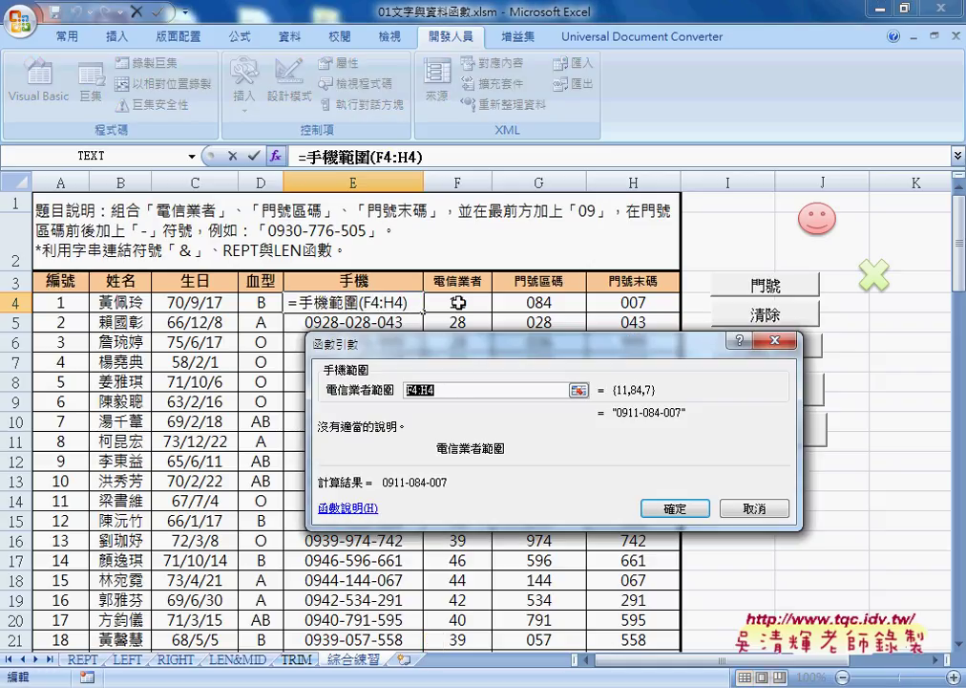